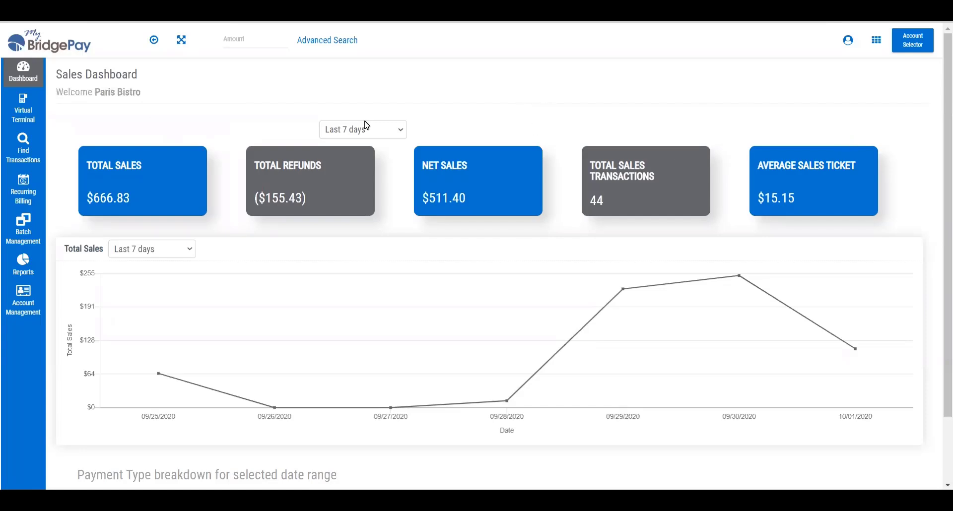
Step: Run the Sales Report for all transactions dated 09/25/2020 to 10/02/2020
{"action": "mouse_move", "coordinate": [23, 265]}
{"action": "mouse_move", "coordinate": [101, 263]}
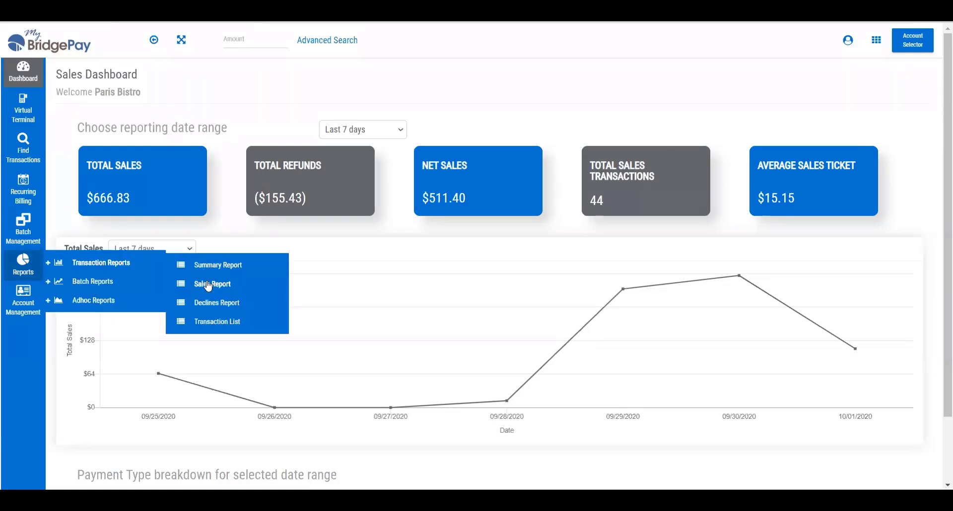
{"action": "left_click", "coordinate": [208, 286]}
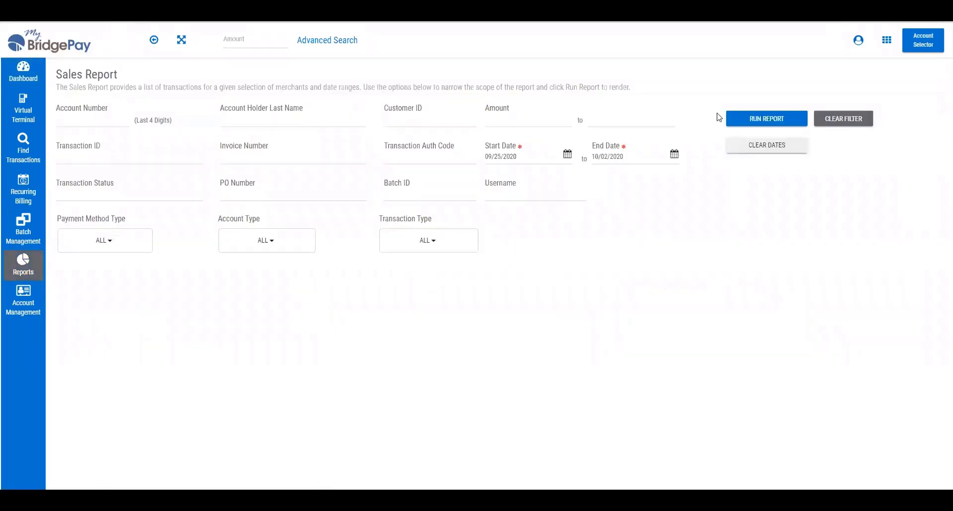
{"action": "left_click", "coordinate": [746, 119]}
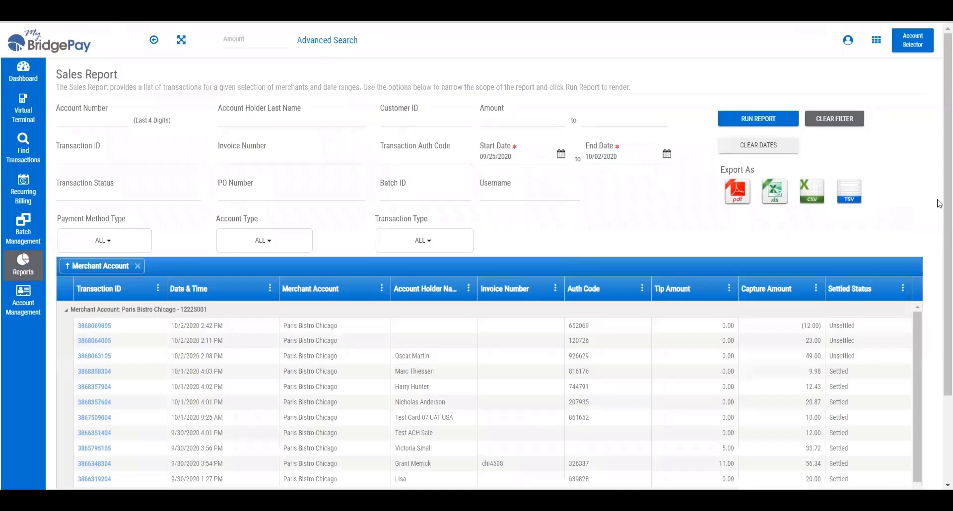
Step: View the details and the receipt of the 9/30/2020 12:24 PM sale in the Sales Report
{"action": "scroll", "coordinate": [939, 368], "scroll_direction": "down", "scroll_amount": 1}
{"action": "scroll", "coordinate": [940, 368], "scroll_direction": "down", "scroll_amount": 2}
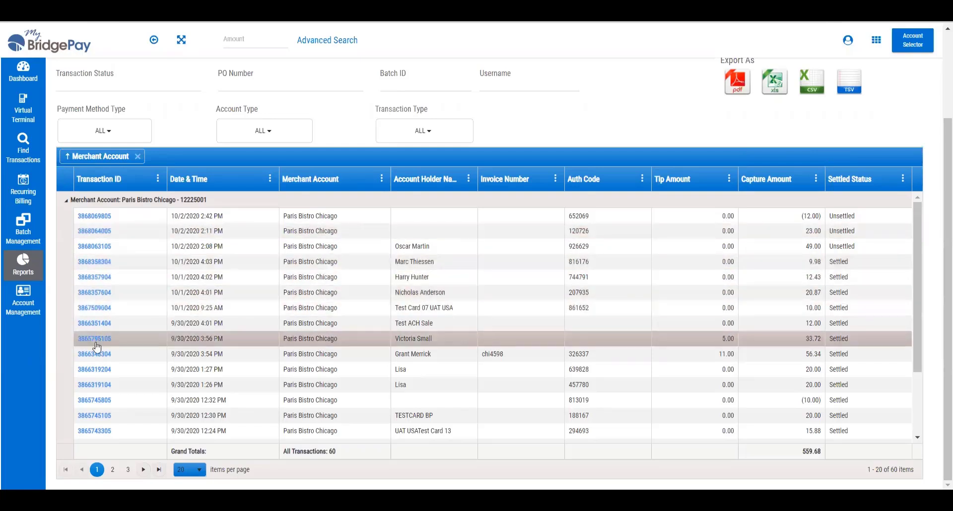
{"action": "left_click", "coordinate": [99, 433]}
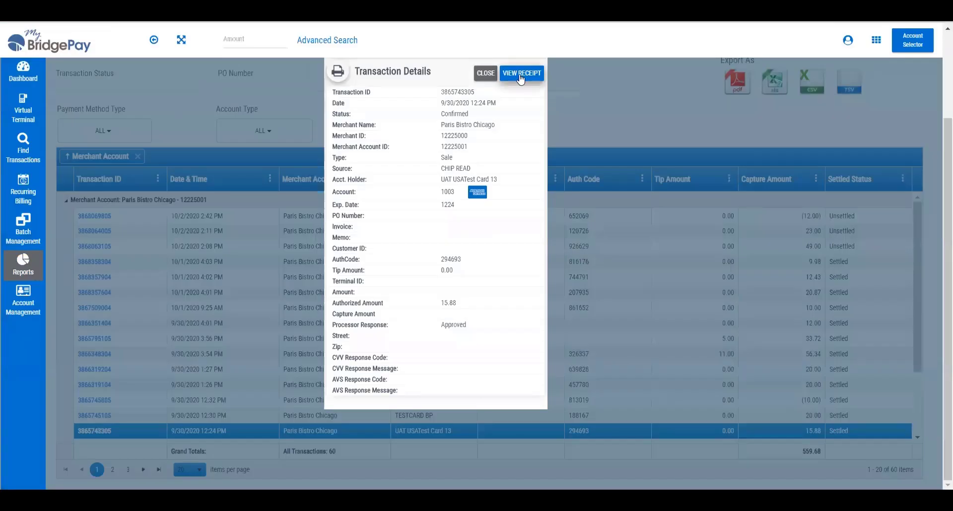
{"action": "left_click", "coordinate": [520, 78]}
{"action": "scroll", "coordinate": [536, 229], "scroll_direction": "down", "scroll_amount": 2}
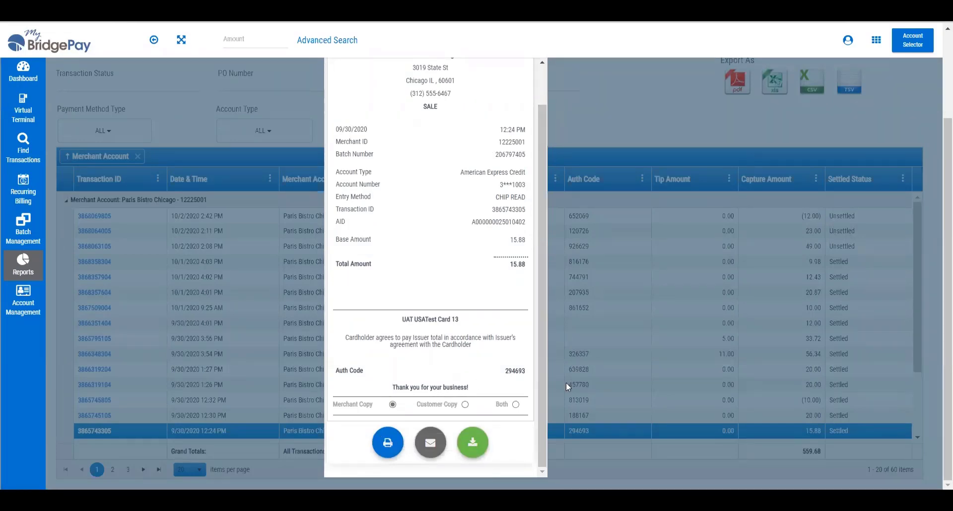
{"action": "scroll", "coordinate": [548, 272], "scroll_direction": "up", "scroll_amount": 2}
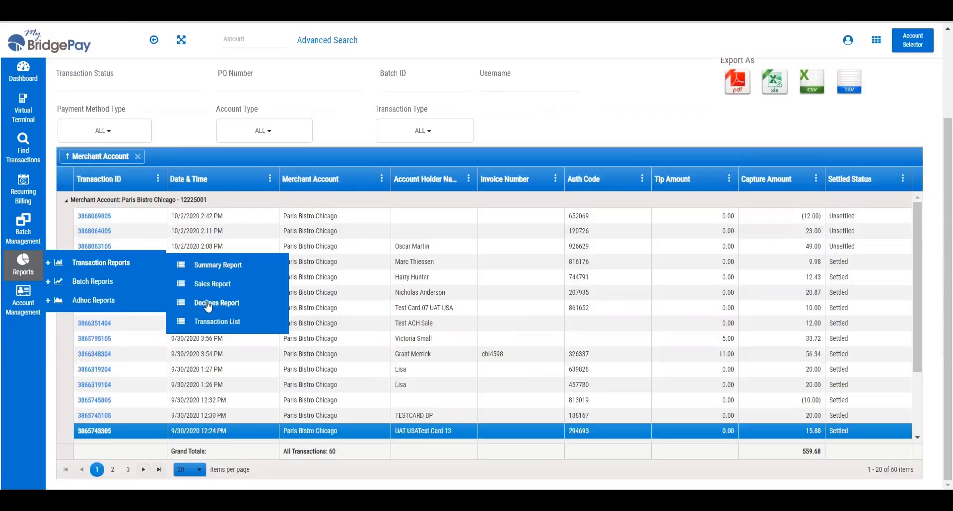
Step: Run the Declines Report with the start date set to 12/29/2019 and the end date 10/02/2020
{"action": "left_click", "coordinate": [208, 303]}
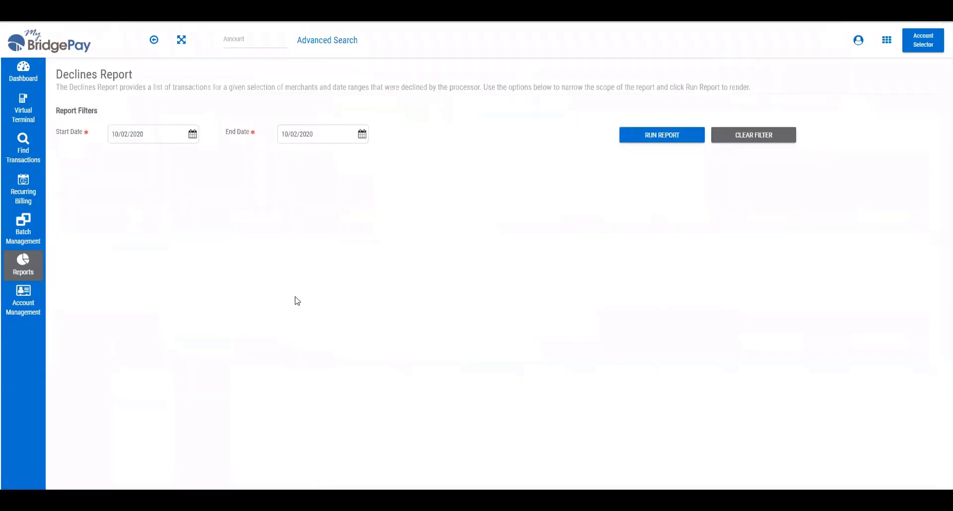
{"action": "left_click", "coordinate": [190, 136]}
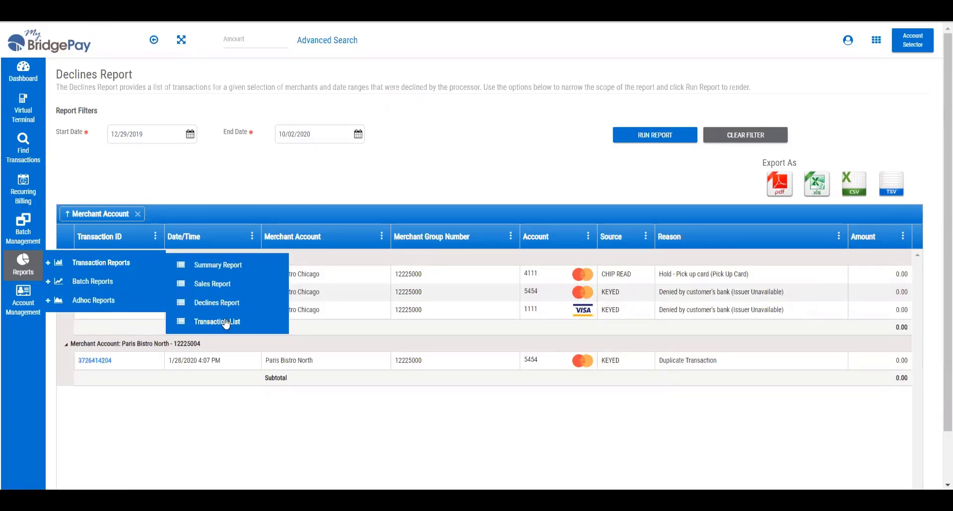
Step: Open the Transaction List Report and examine its transaction type, payment method type, account type and username filters
{"action": "left_click", "coordinate": [225, 322]}
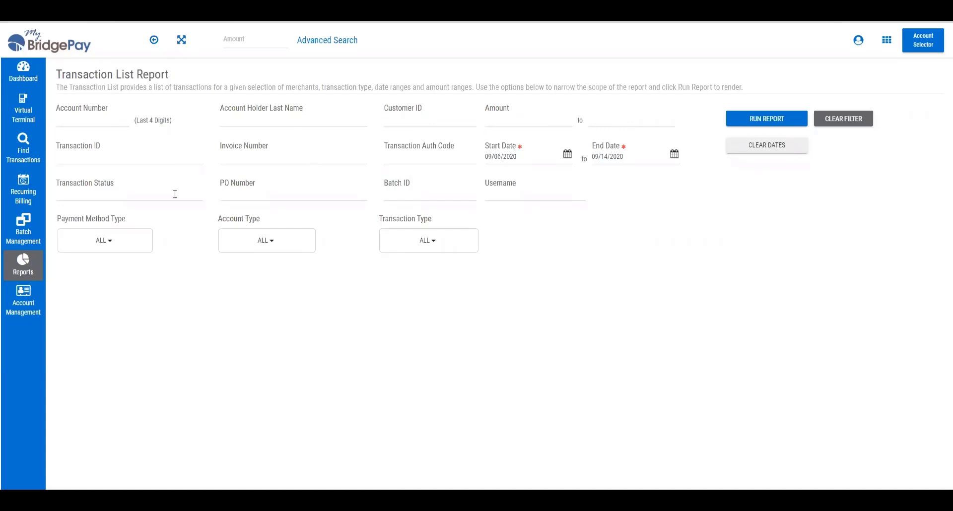
{"action": "left_click", "coordinate": [409, 244]}
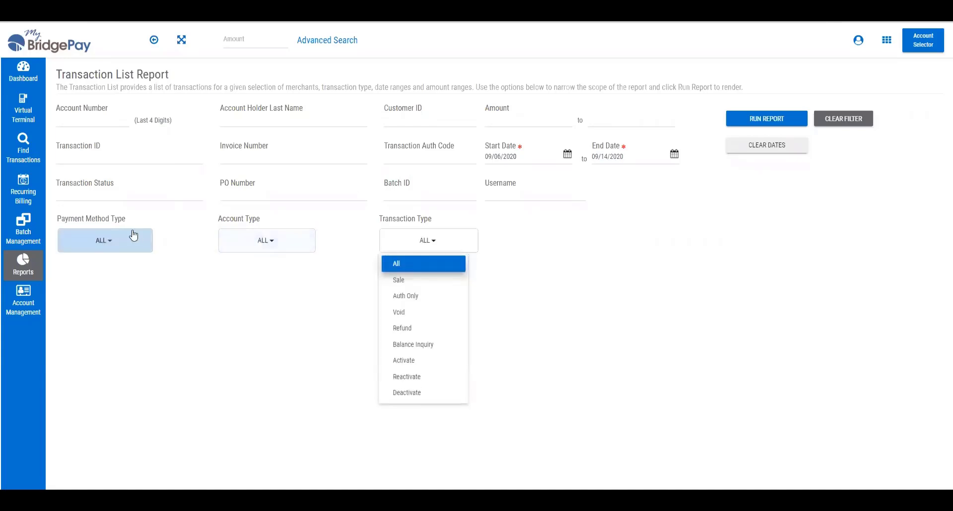
{"action": "left_click", "coordinate": [186, 283]}
{"action": "left_click", "coordinate": [133, 236]}
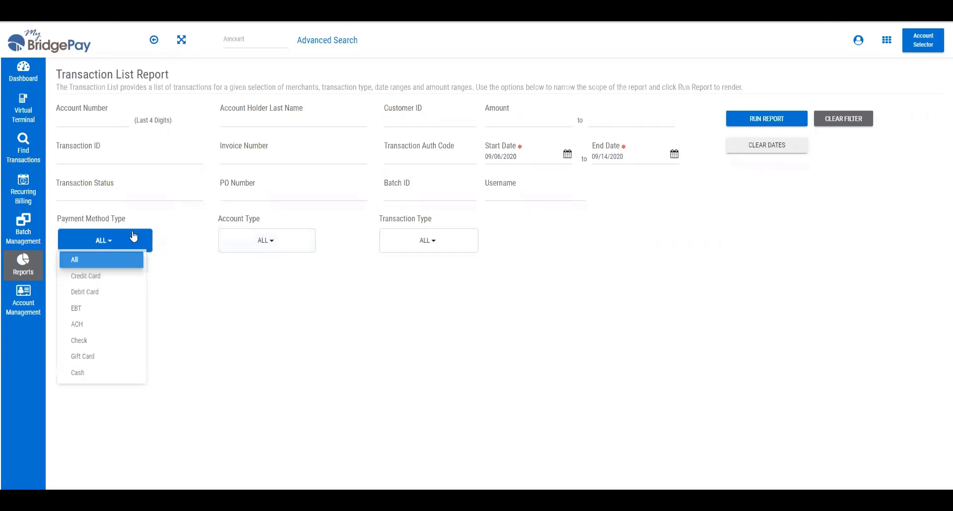
{"action": "left_click", "coordinate": [211, 283]}
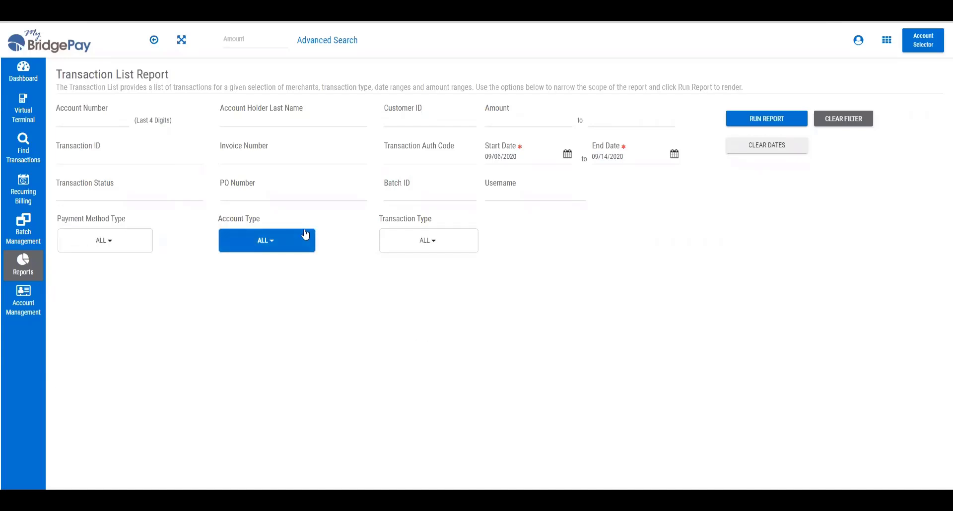
{"action": "left_click", "coordinate": [305, 234]}
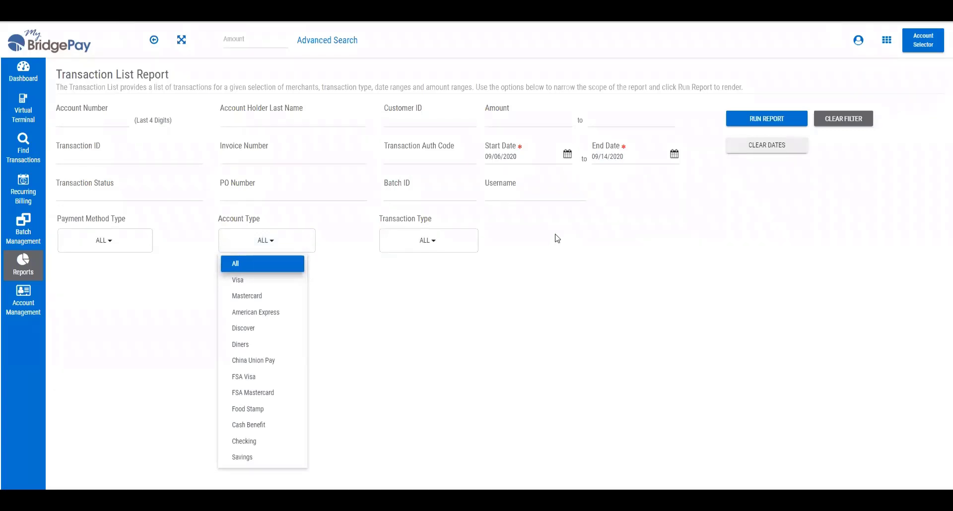
{"action": "left_click", "coordinate": [543, 225]}
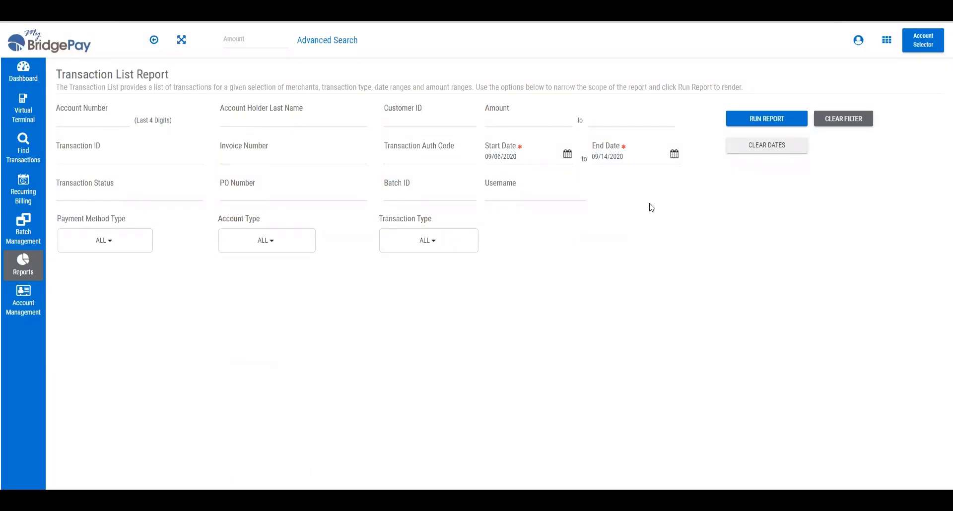
{"action": "left_click", "coordinate": [513, 193]}
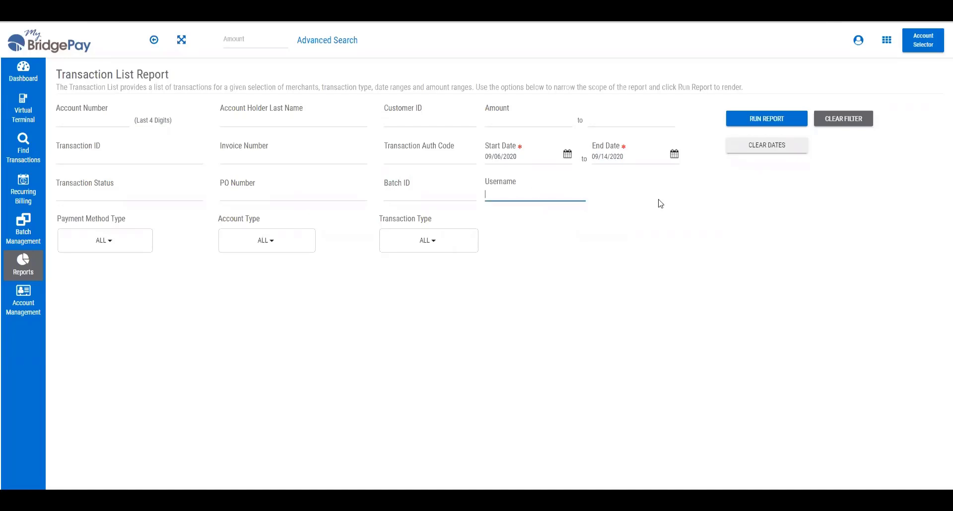
Step: Run the Transaction List Report for 09/06/2020 to 09/14/2020 and look through all its rows and columns
{"action": "left_click", "coordinate": [772, 119]}
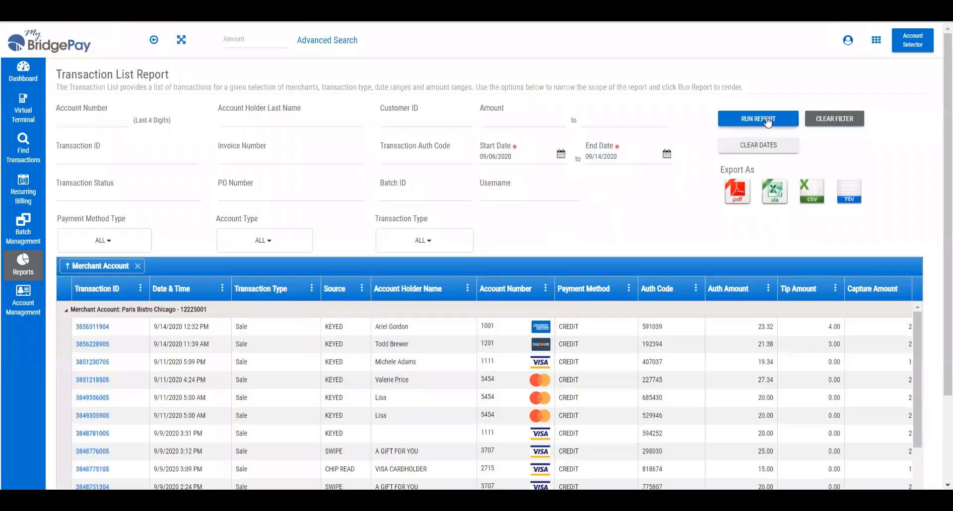
{"action": "scroll", "coordinate": [939, 150], "scroll_direction": "down", "scroll_amount": 3}
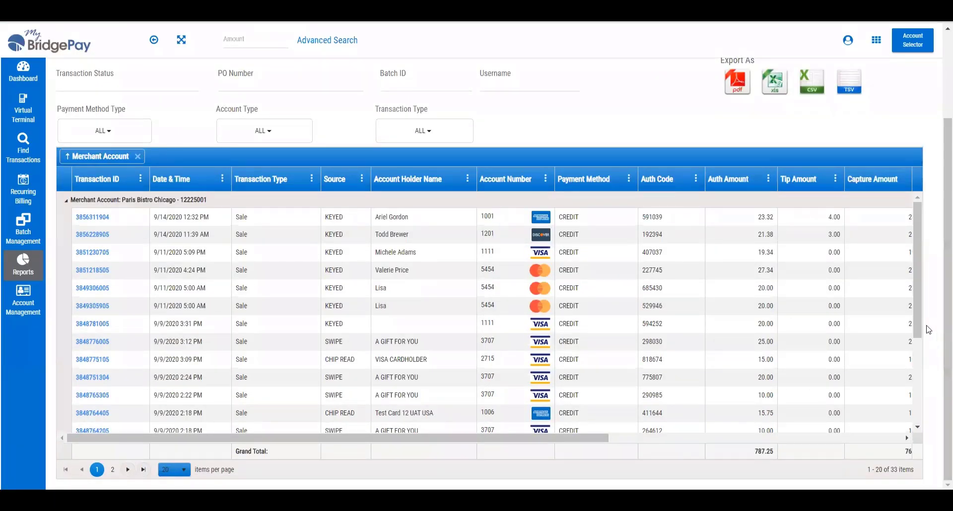
{"action": "scroll", "coordinate": [918, 279], "scroll_direction": "down", "scroll_amount": 3}
{"action": "left_click_drag", "start_coordinate": [935, 424], "coordinate": [937, 314]}
{"action": "left_click_drag", "start_coordinate": [591, 436], "coordinate": [938, 439]}
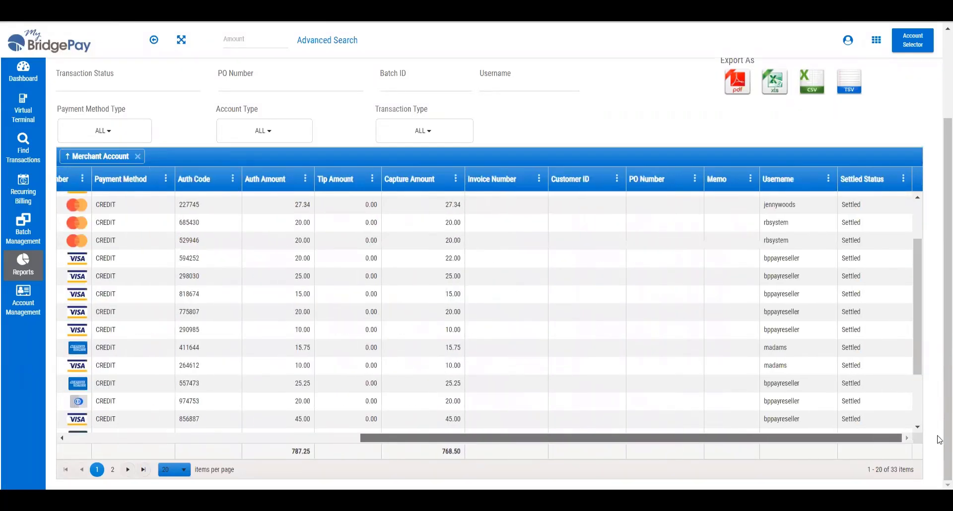
{"action": "left_click_drag", "start_coordinate": [810, 435], "coordinate": [489, 440]}
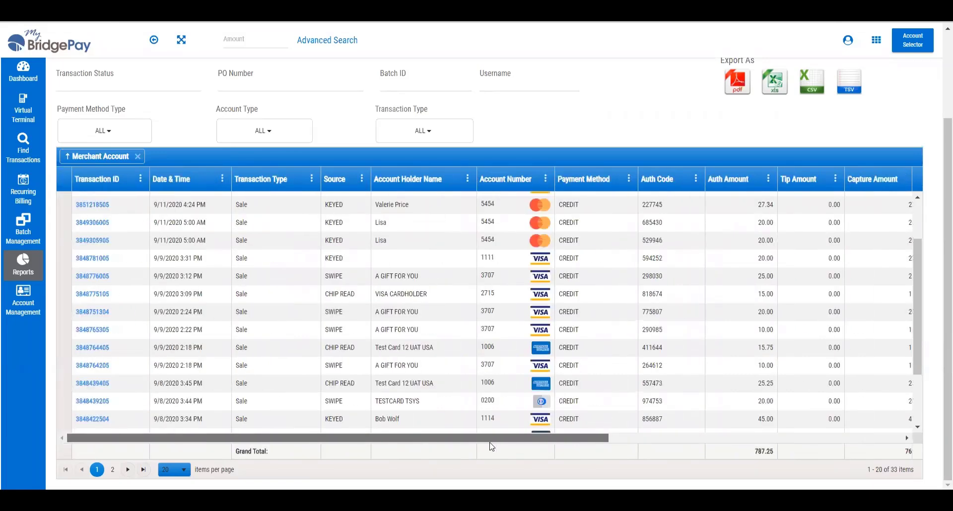
Step: Check the column filter options and hide the PO Number, Memo and Customer ID columns from the transaction list
{"action": "left_click", "coordinate": [629, 179]}
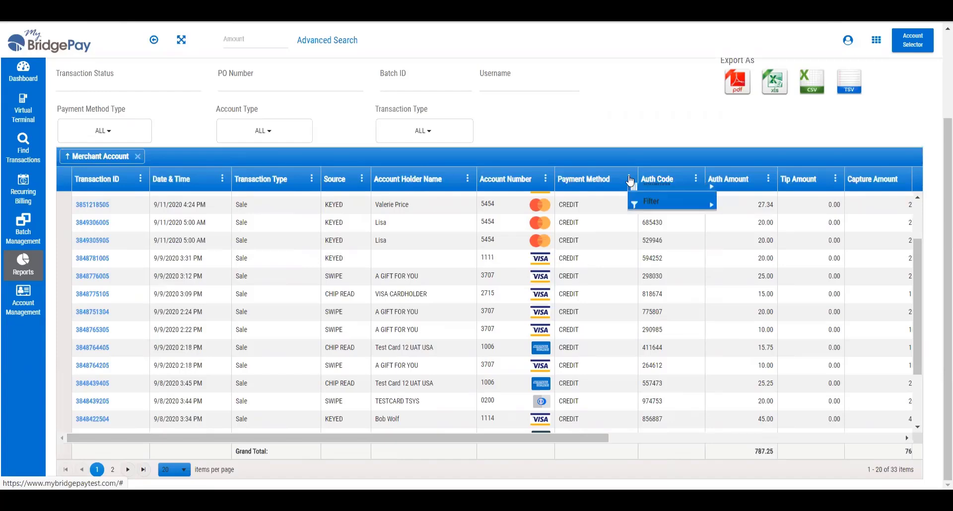
{"action": "left_click", "coordinate": [652, 247]}
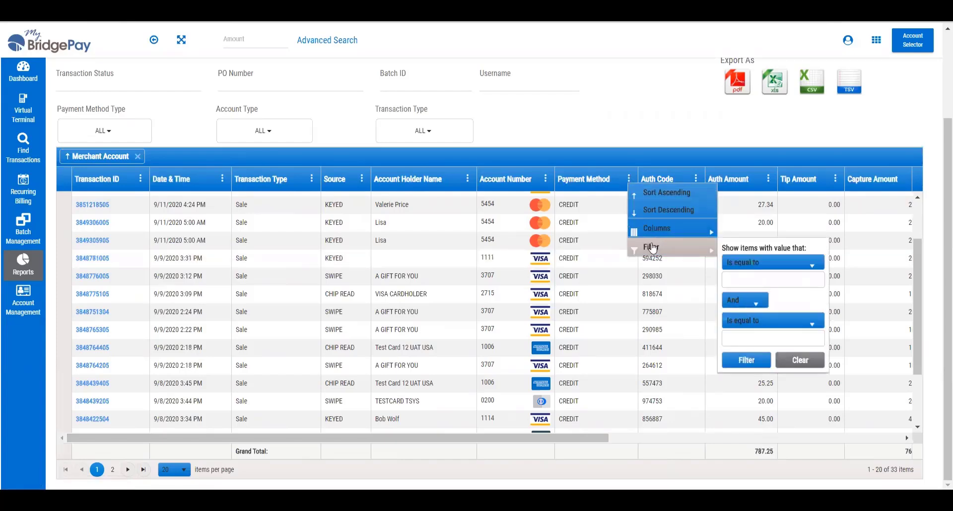
{"action": "left_click", "coordinate": [655, 229]}
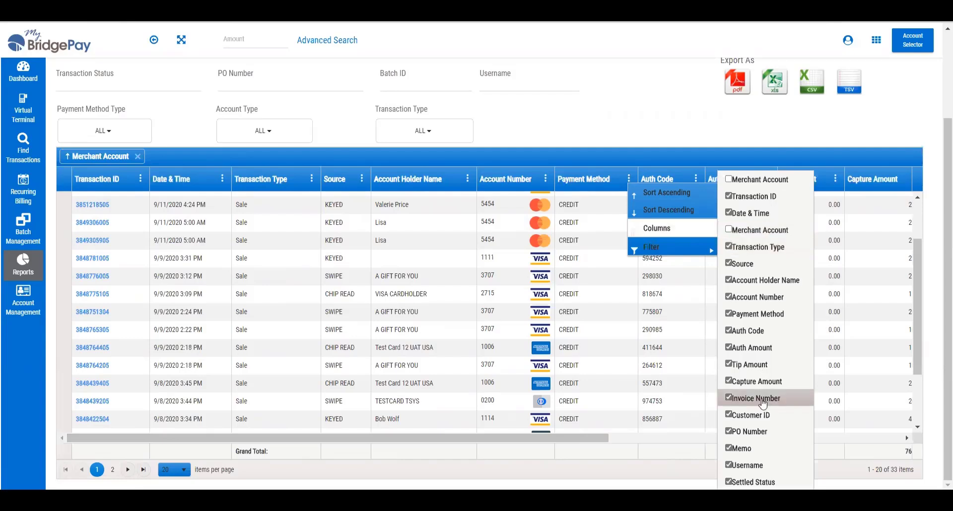
{"action": "left_click", "coordinate": [743, 434]}
{"action": "left_click", "coordinate": [749, 449]}
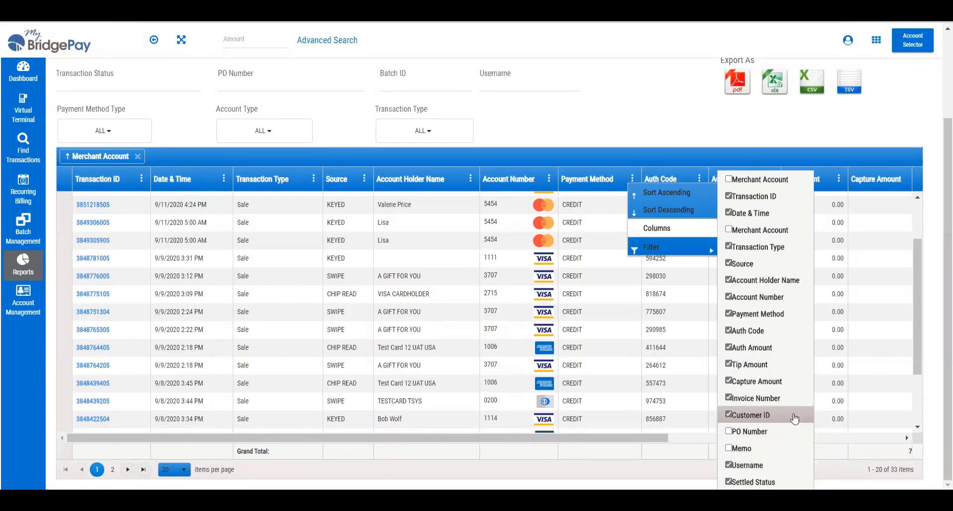
{"action": "left_click", "coordinate": [759, 419]}
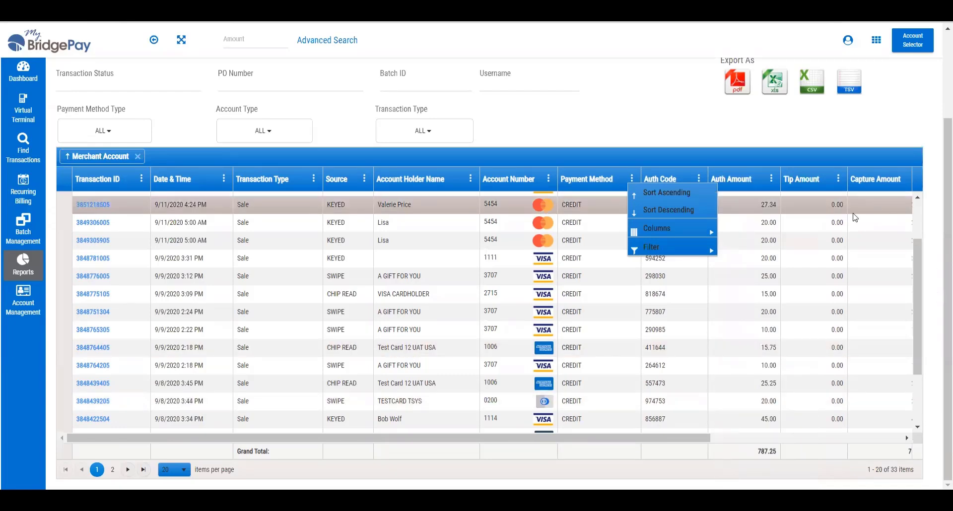
Step: Look over the remaining columns of the transaction list and the available items-per-page options
{"action": "left_click_drag", "start_coordinate": [707, 438], "coordinate": [819, 437]}
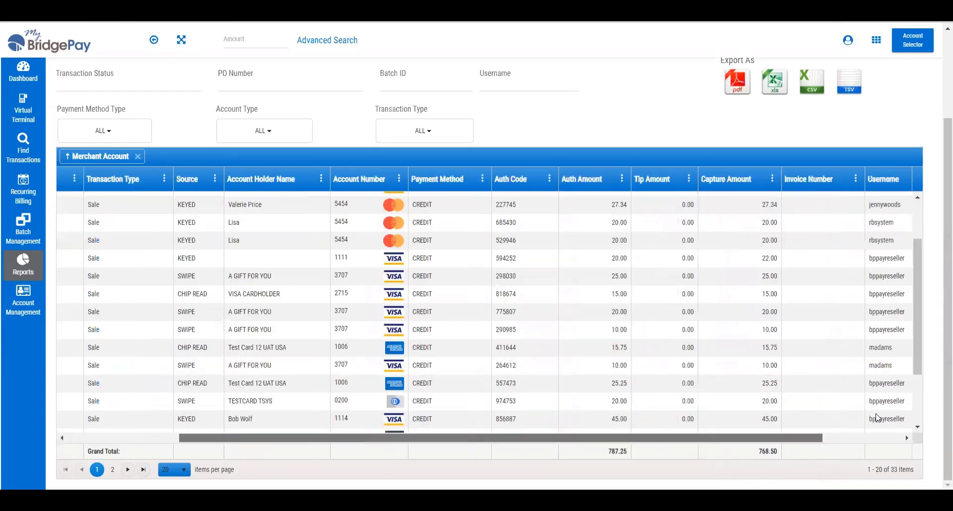
{"action": "left_click_drag", "start_coordinate": [875, 414], "coordinate": [703, 402]}
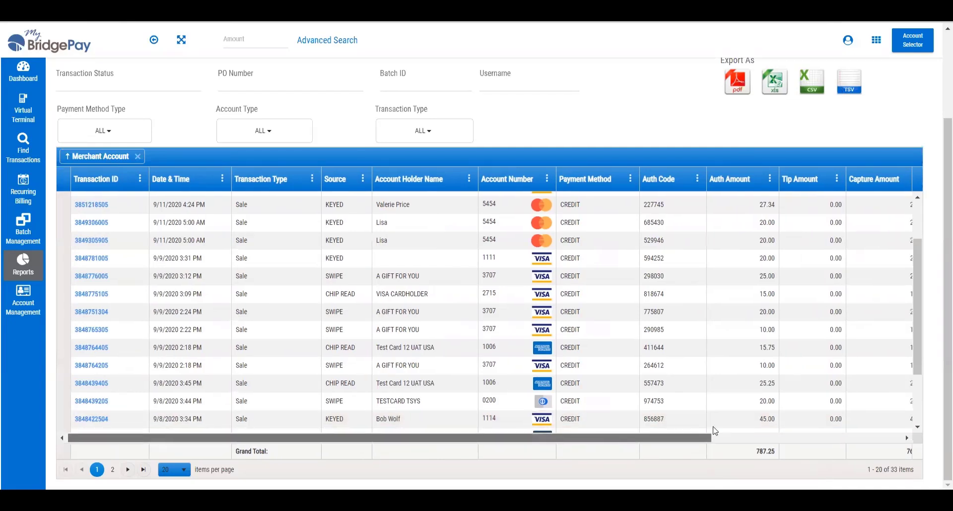
{"action": "left_click_drag", "start_coordinate": [568, 442], "coordinate": [586, 426]}
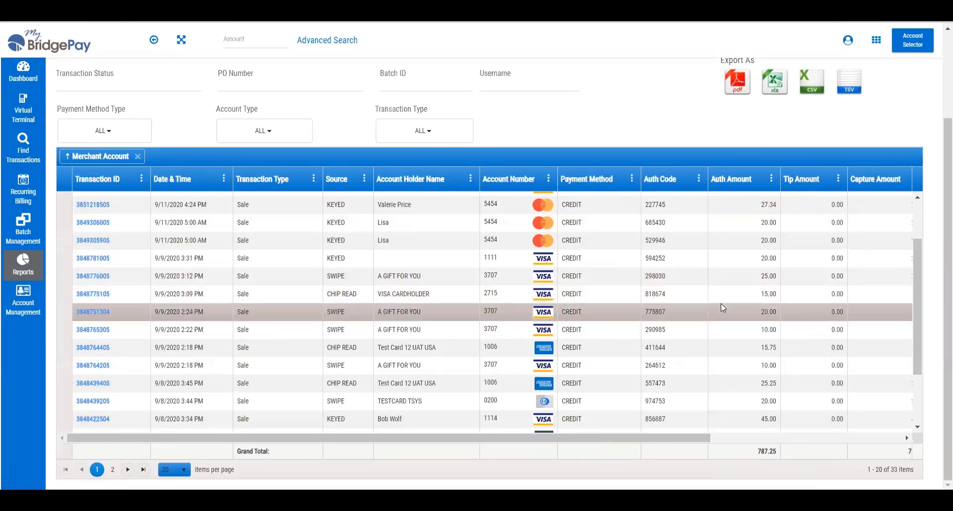
{"action": "left_click", "coordinate": [184, 472]}
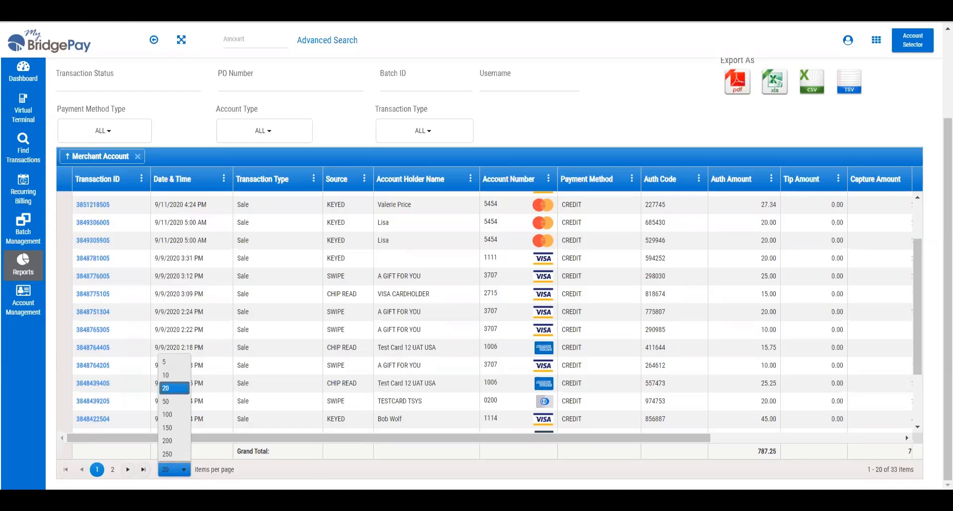
{"action": "left_click", "coordinate": [277, 461]}
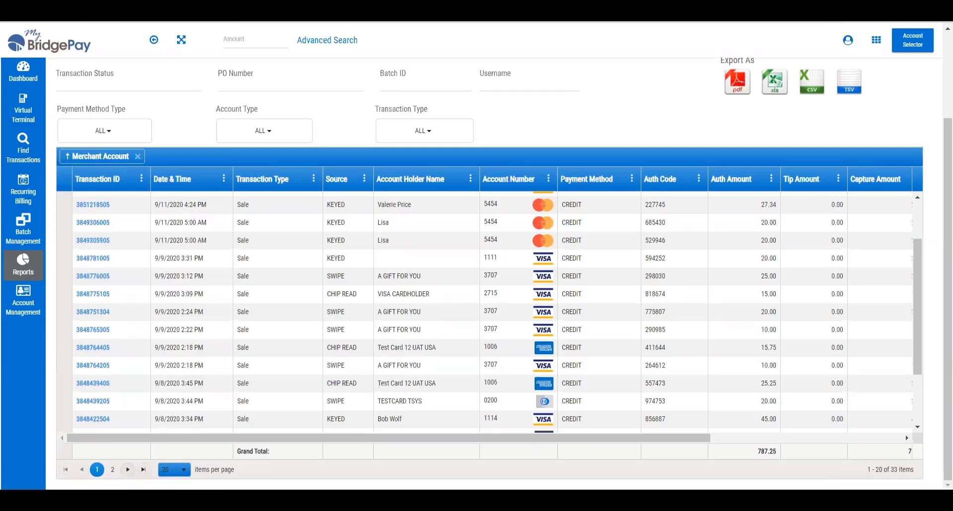
Step: Export the Transaction List Report as a PDF and open the downloaded file
{"action": "scroll", "coordinate": [738, 174], "scroll_direction": "up", "scroll_amount": 2}
{"action": "left_click", "coordinate": [738, 172]}
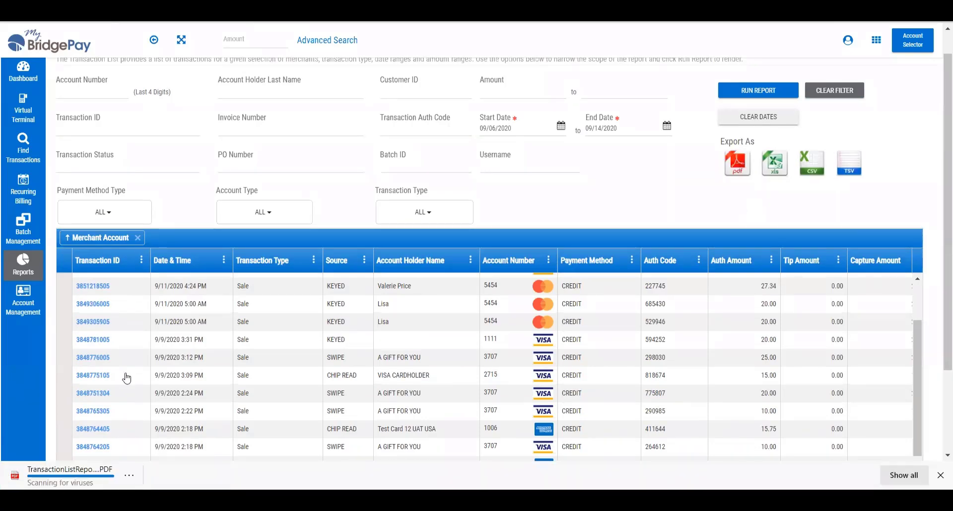
{"action": "left_click", "coordinate": [95, 469]}
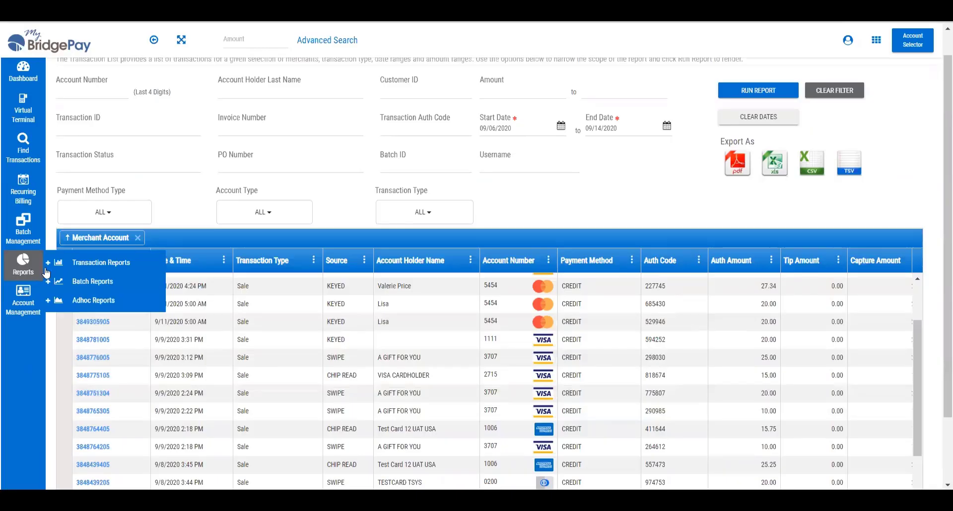
Step: Run the Transaction Summary Report for 08/09/2020 to 09/18/2020
{"action": "mouse_move", "coordinate": [81, 264]}
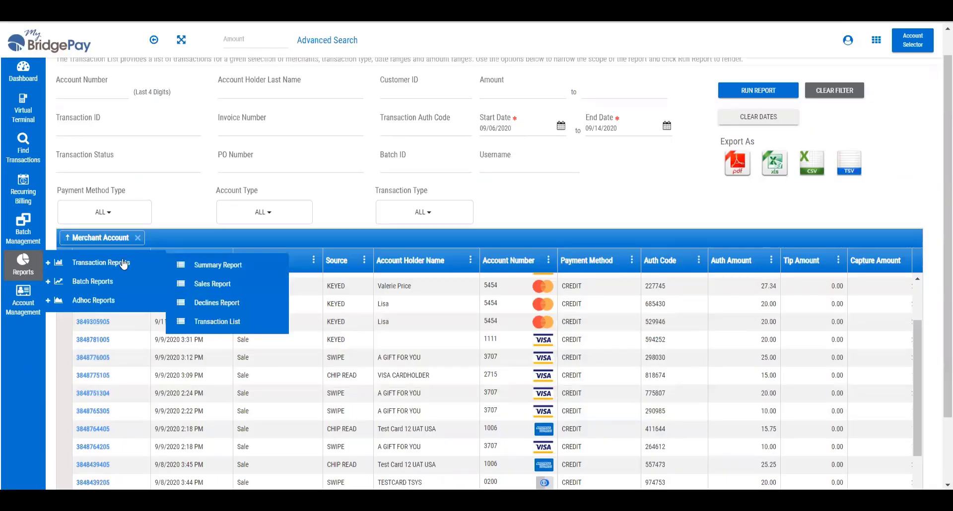
{"action": "left_click", "coordinate": [205, 267]}
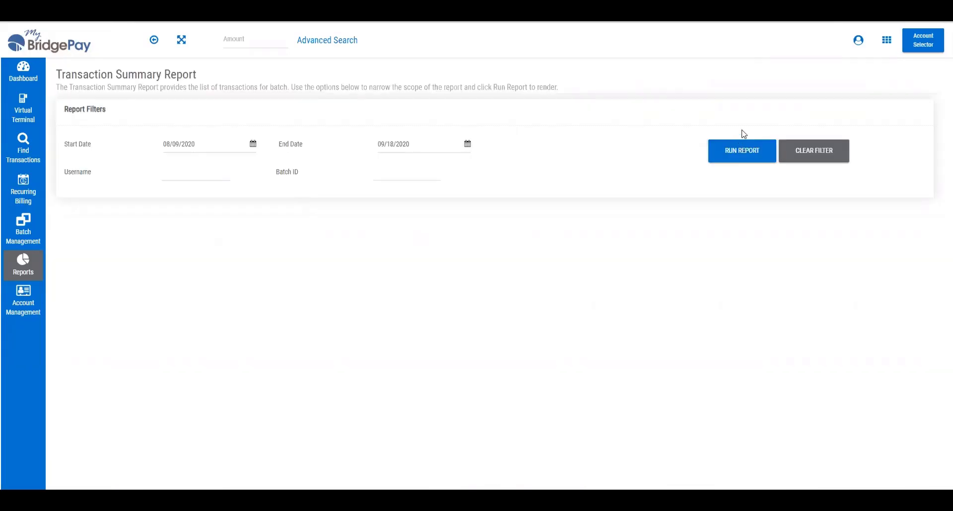
{"action": "left_click", "coordinate": [736, 154]}
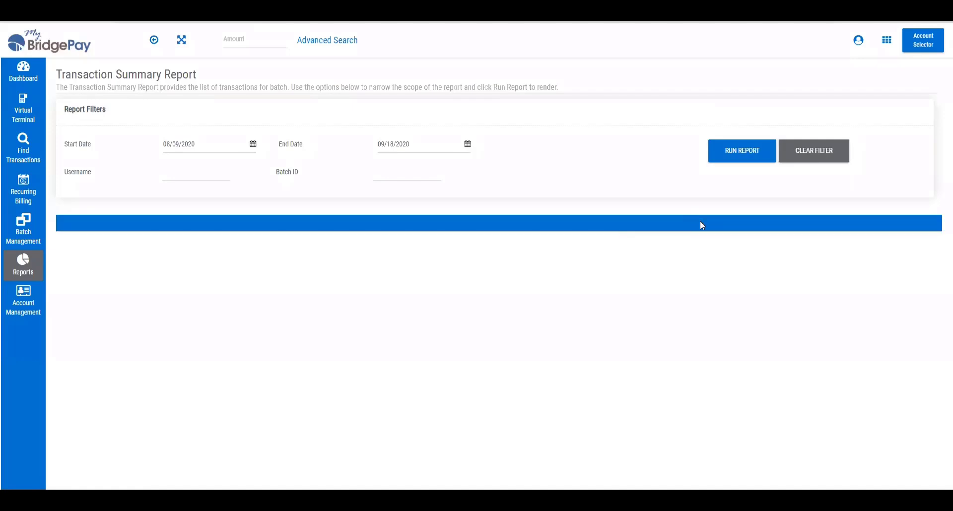
Step: Generate the Transaction Summary Report and review its card type, transaction type and check summaries, plus the available export formats
{"action": "left_click", "coordinate": [753, 157]}
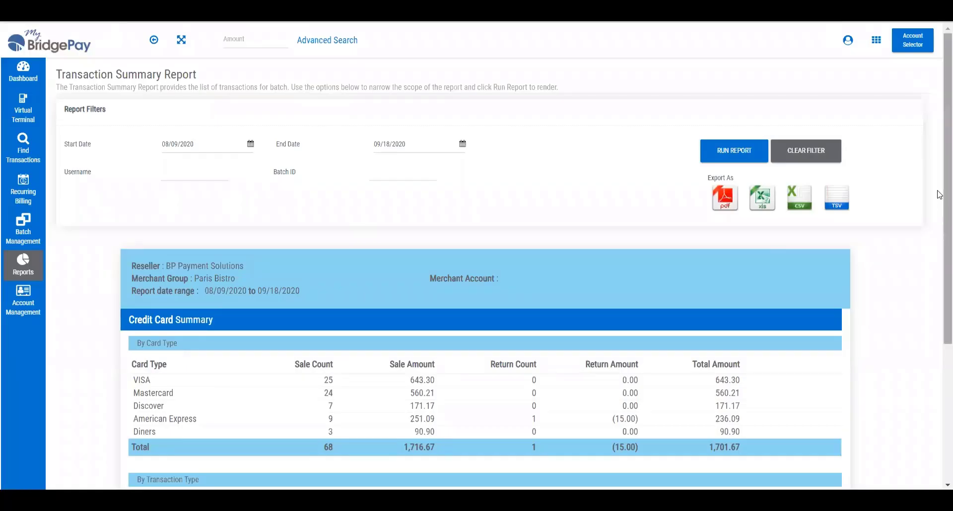
{"action": "scroll", "coordinate": [940, 381], "scroll_direction": "down", "scroll_amount": 5}
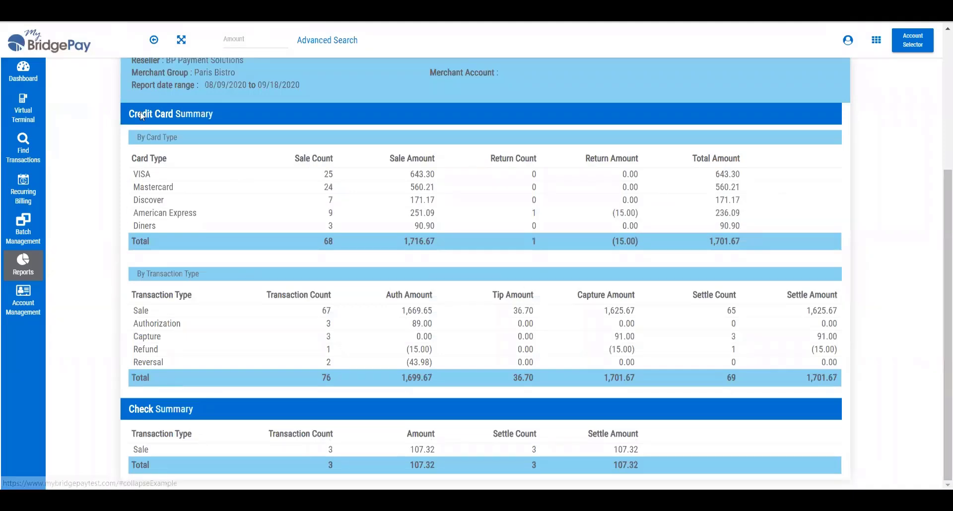
{"action": "triple_click", "coordinate": [146, 137]}
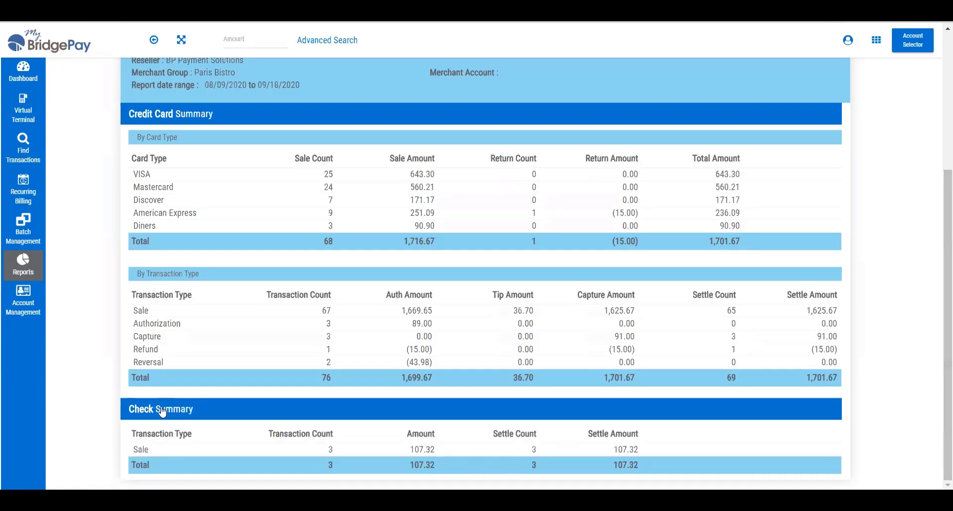
{"action": "left_click_drag", "start_coordinate": [938, 443], "coordinate": [939, 410]}
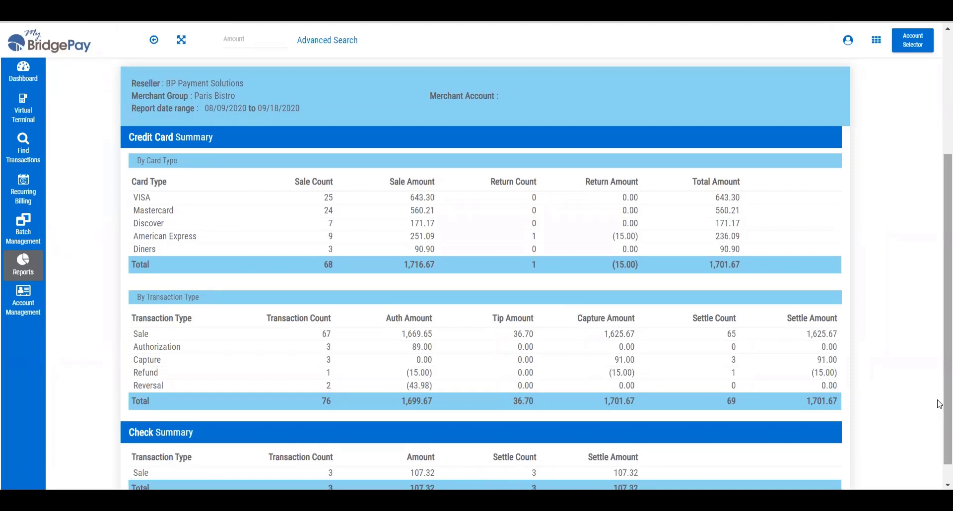
{"action": "left_click_drag", "start_coordinate": [939, 405], "coordinate": [938, 220]}
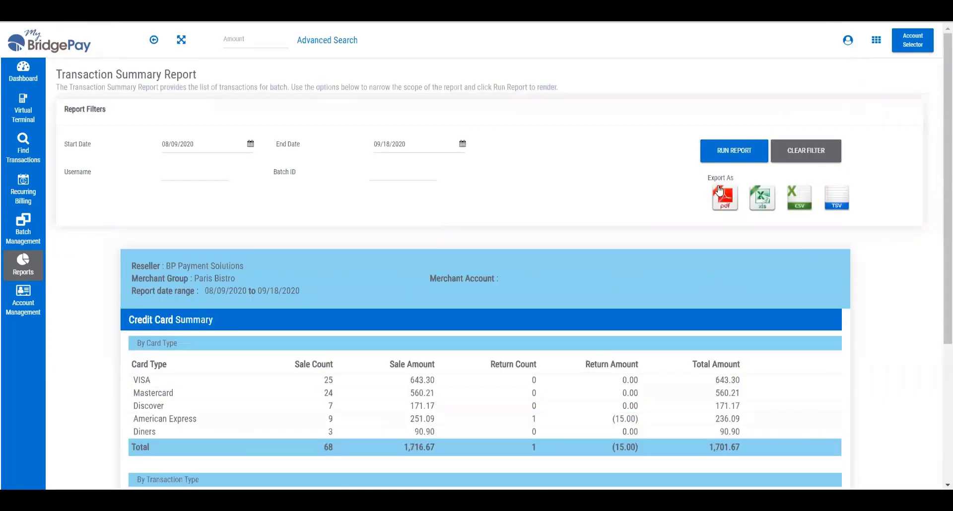
{"action": "left_click", "coordinate": [768, 203]}
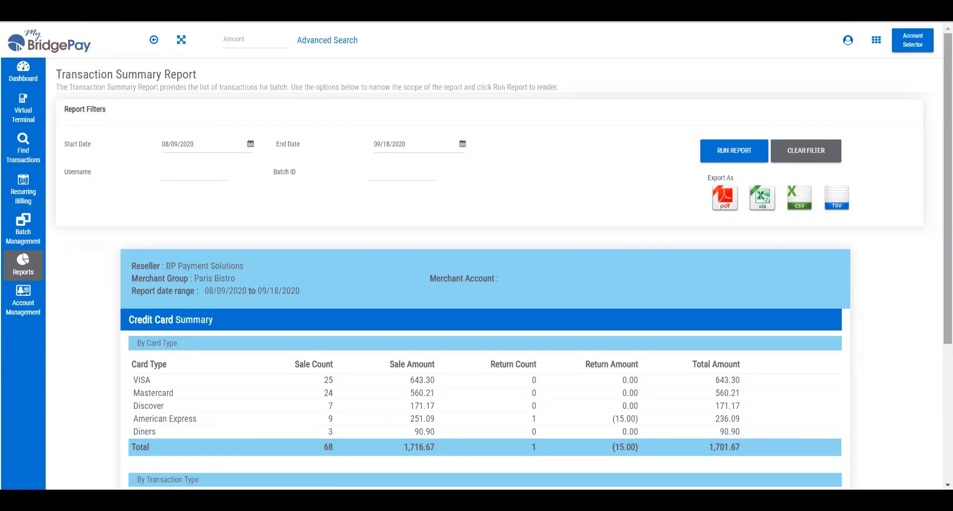
Step: Open the advanced transaction search and search all transaction types from 09/06/2020 to 09/11/2020
{"action": "mouse_move", "coordinate": [19, 263]}
{"action": "mouse_move", "coordinate": [109, 263]}
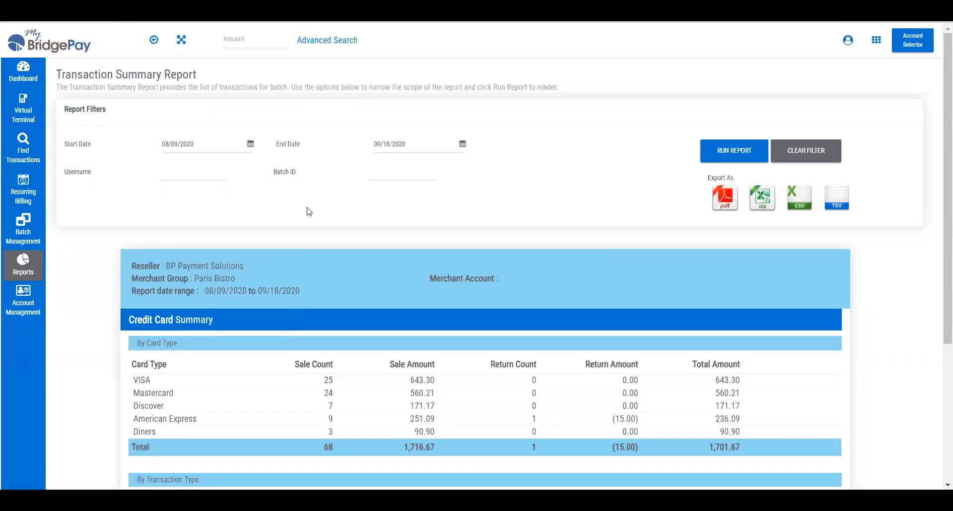
{"action": "left_click", "coordinate": [19, 144]}
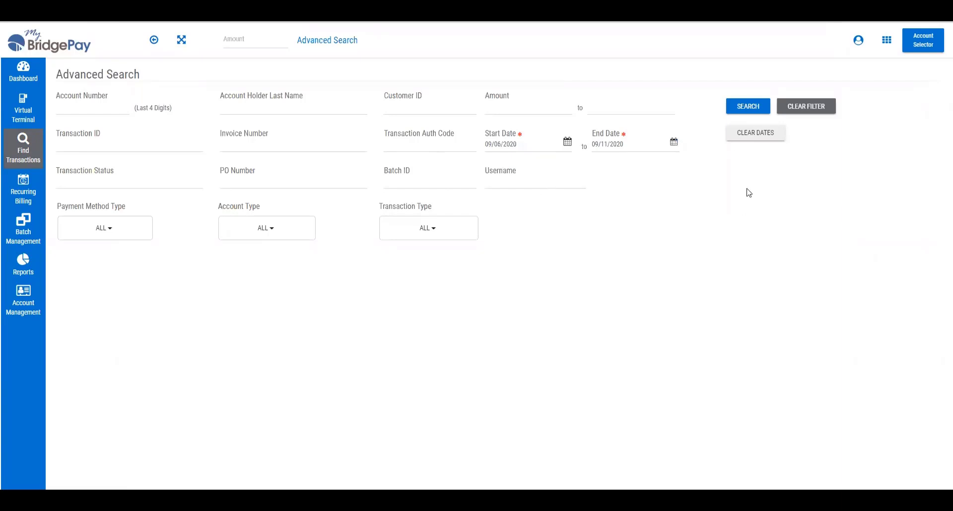
{"action": "left_click", "coordinate": [749, 107]}
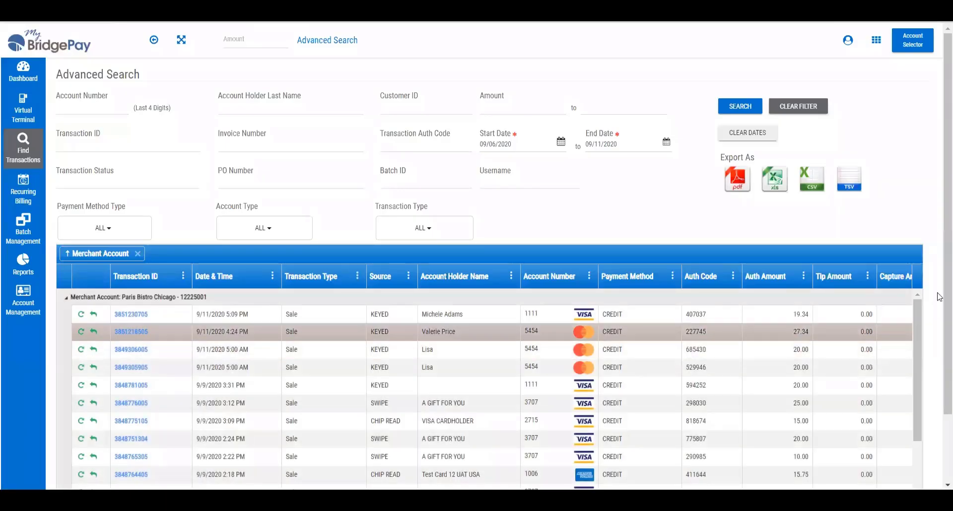
Step: Look over the transaction search results and check the sorting, column and filter options of the Account Holder Name column
{"action": "scroll", "coordinate": [945, 288], "scroll_direction": "down", "scroll_amount": 2}
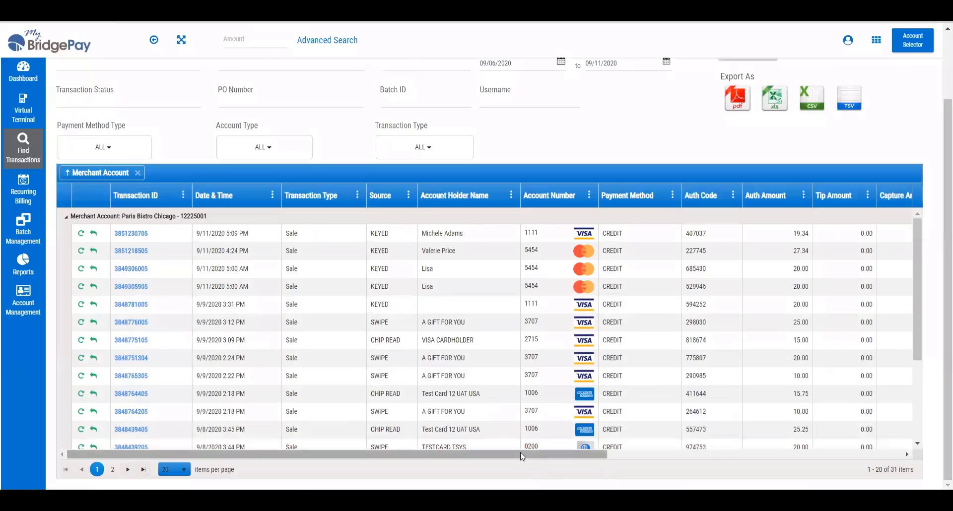
{"action": "left_click_drag", "start_coordinate": [520, 454], "coordinate": [307, 454]}
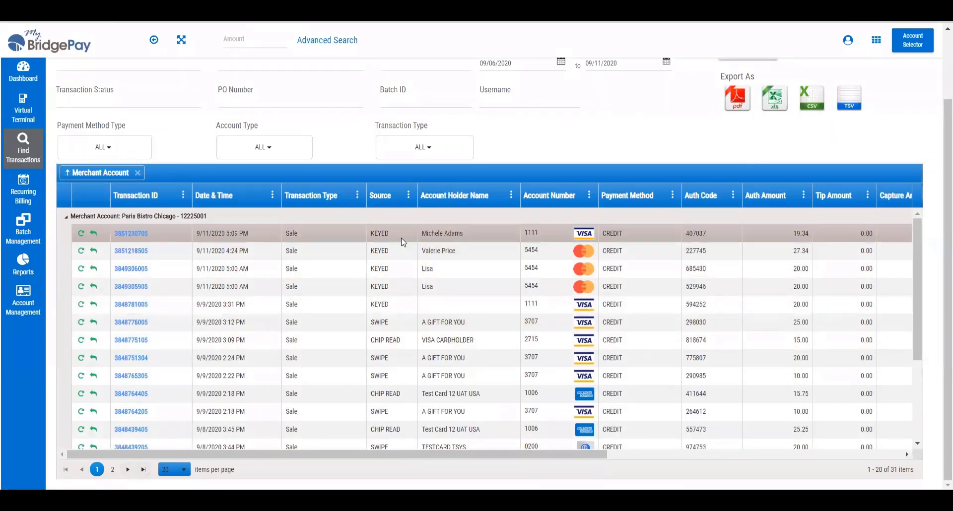
{"action": "left_click", "coordinate": [511, 195]}
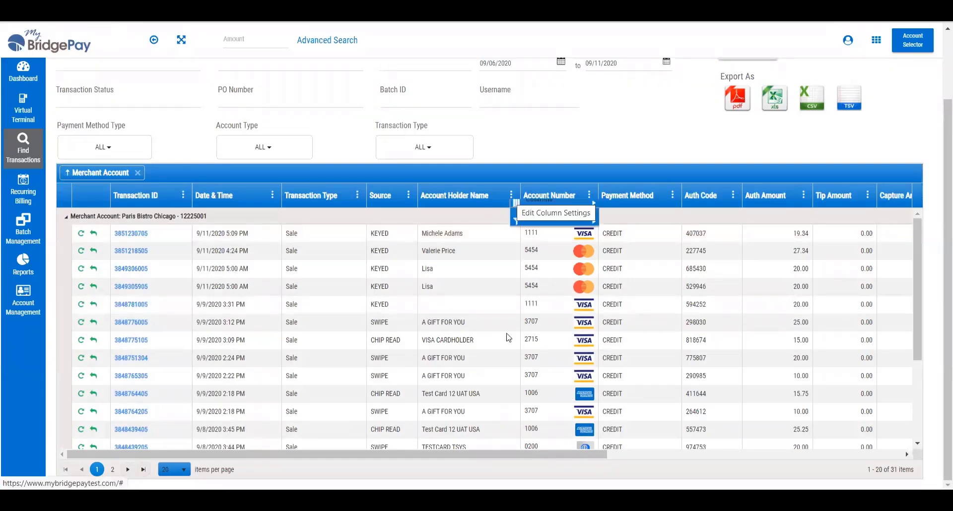
{"action": "mouse_move", "coordinate": [541, 264]}
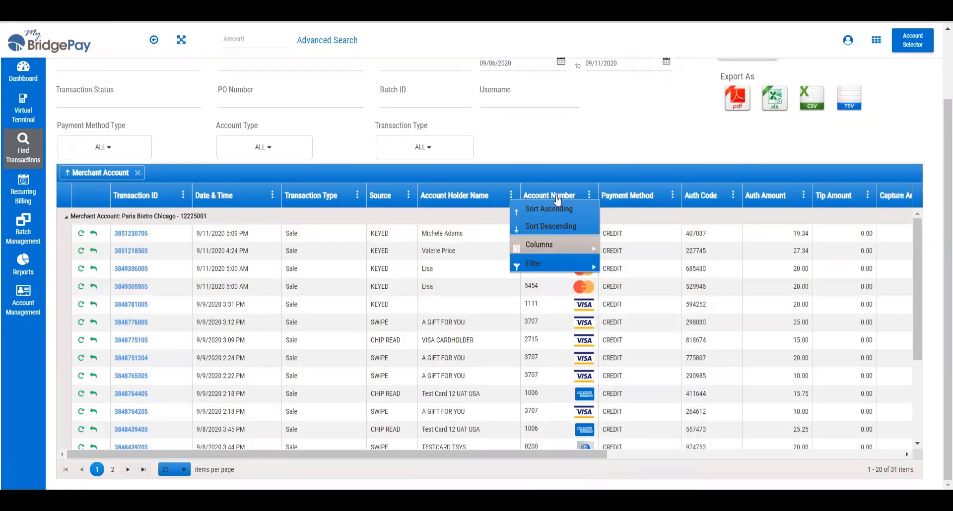
{"action": "left_click", "coordinate": [524, 167]}
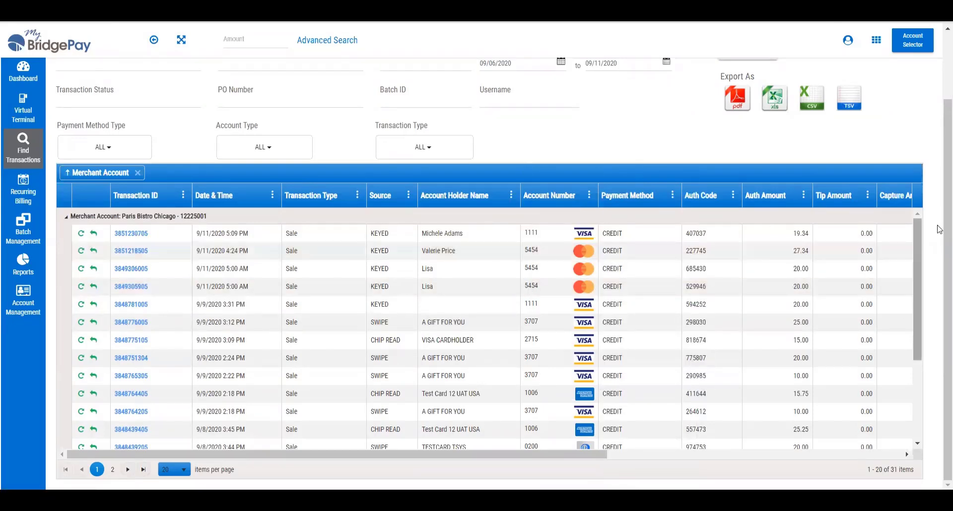
{"action": "left_click_drag", "start_coordinate": [916, 238], "coordinate": [894, 214]}
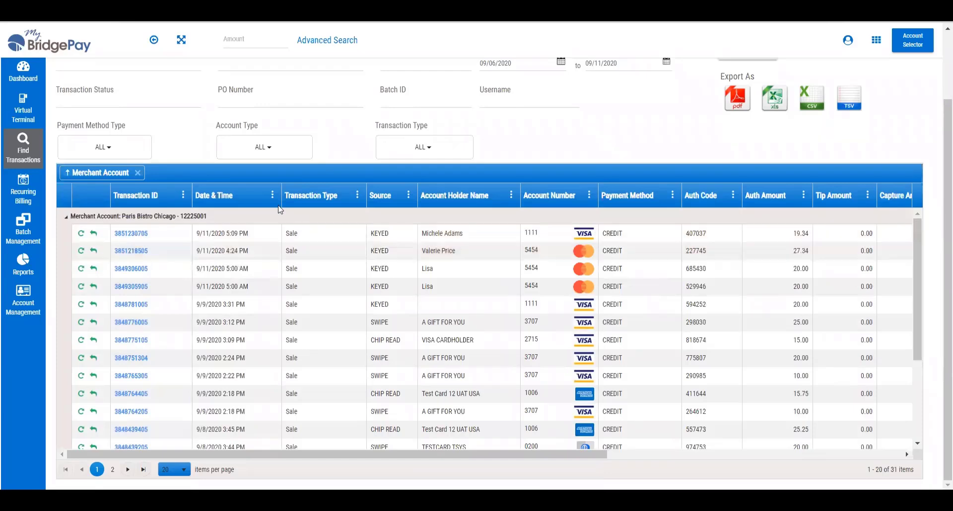